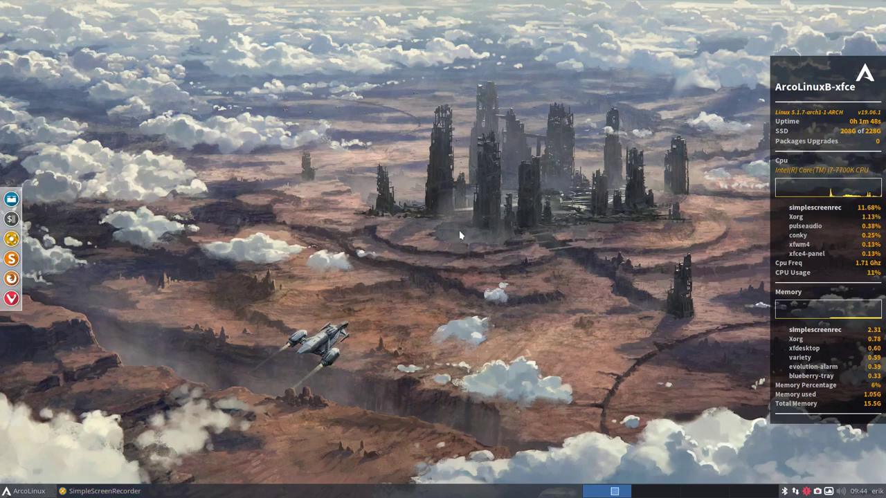
# Check the Bluetooth manager, then reopen a terminal showing the neofetch system summary
pyautogui.hotkey('ctrl', 'alt', 't')
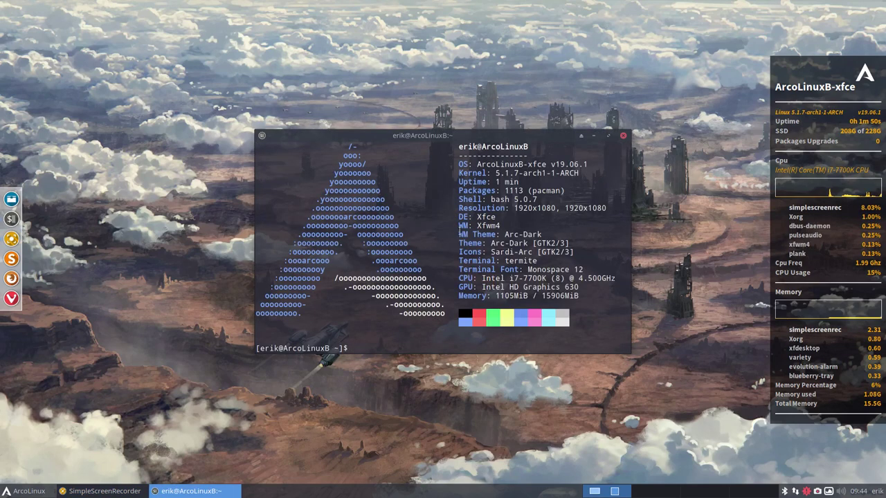
pyautogui.click(623, 136)
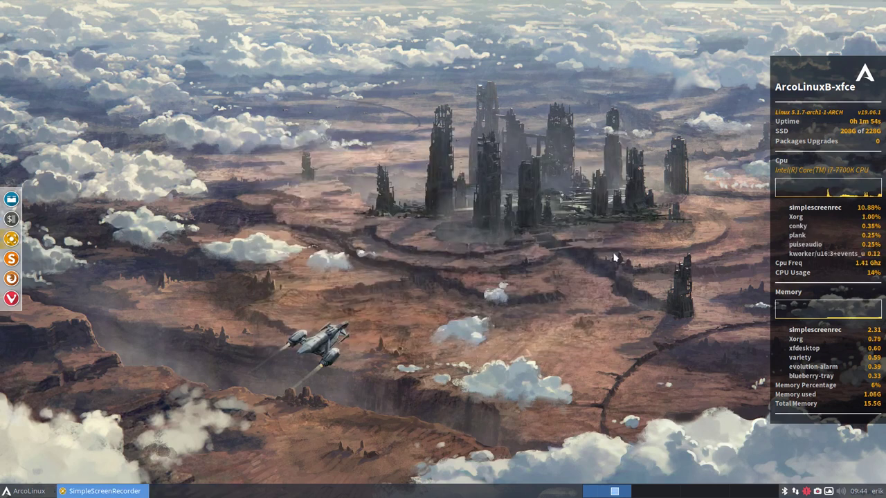
pyautogui.click(785, 491)
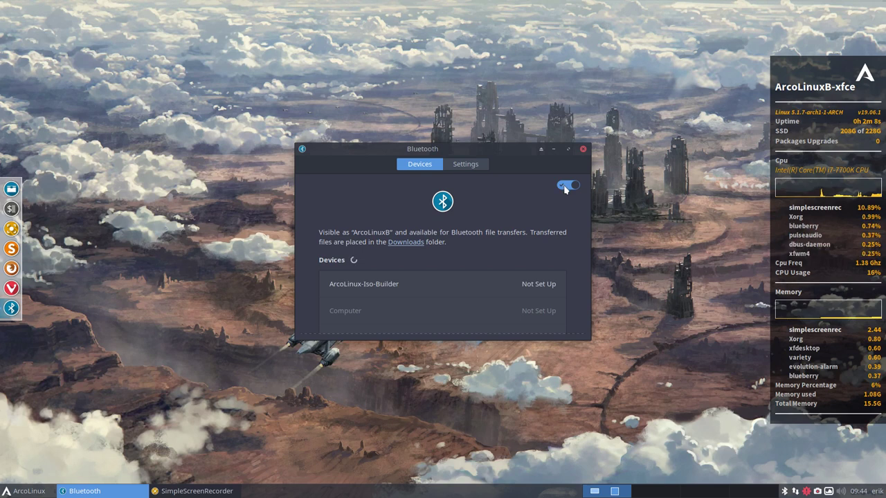
pyautogui.click(583, 150)
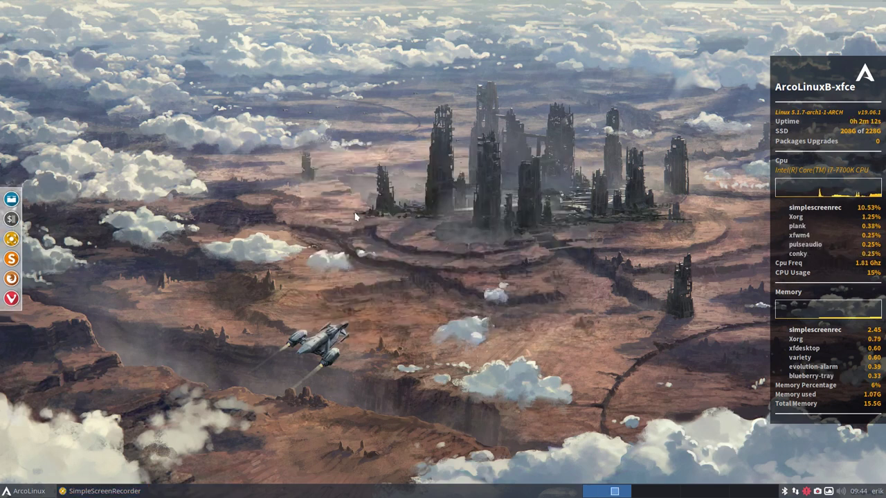
pyautogui.hotkey('ctrl', 'alt', 't')
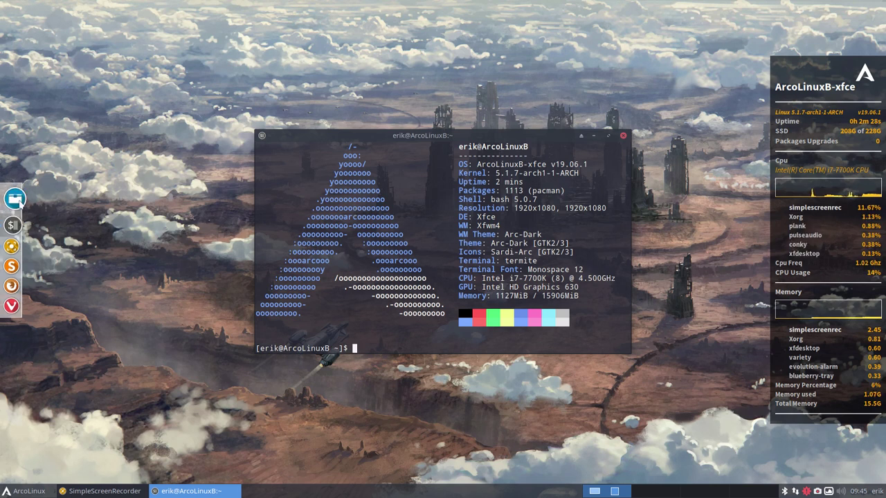
# Show hidden files in the home folder and open the .bin folder in Thunar
pyautogui.click(21, 201)
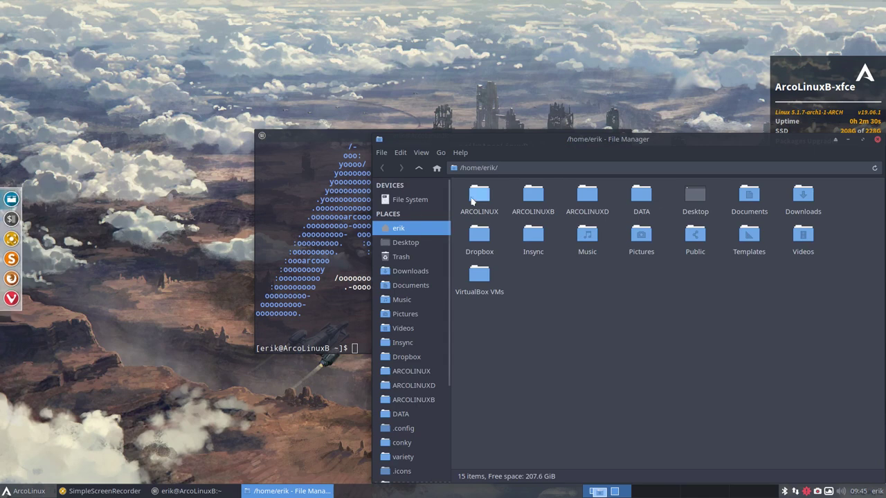
pyautogui.hotkey('ctrl', 'h')
pyautogui.doubleClick(477, 197)
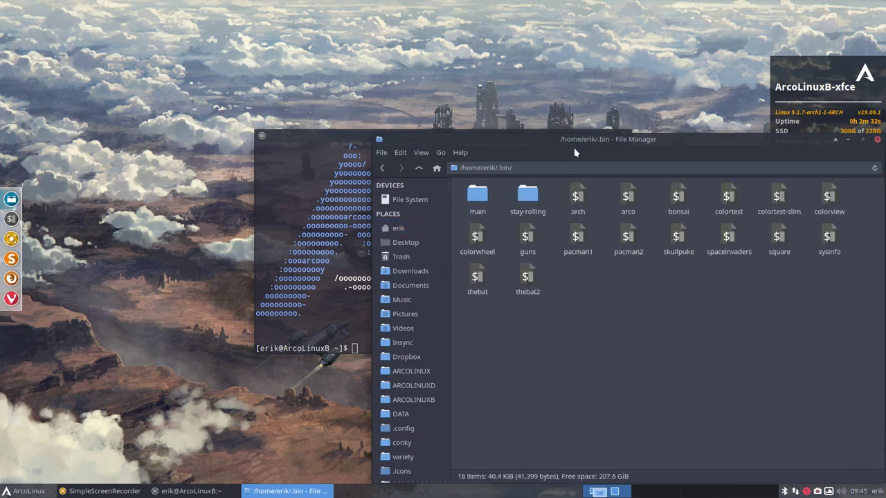
pyautogui.moveTo(580, 141); pyautogui.dragTo(373, 69)
pyautogui.moveTo(352, 111)
pyautogui.mouseDown()
pyautogui.moveTo(560, 239)
pyautogui.moveTo(613, 236)
pyautogui.mouseUp()
pyautogui.click(320, 266)
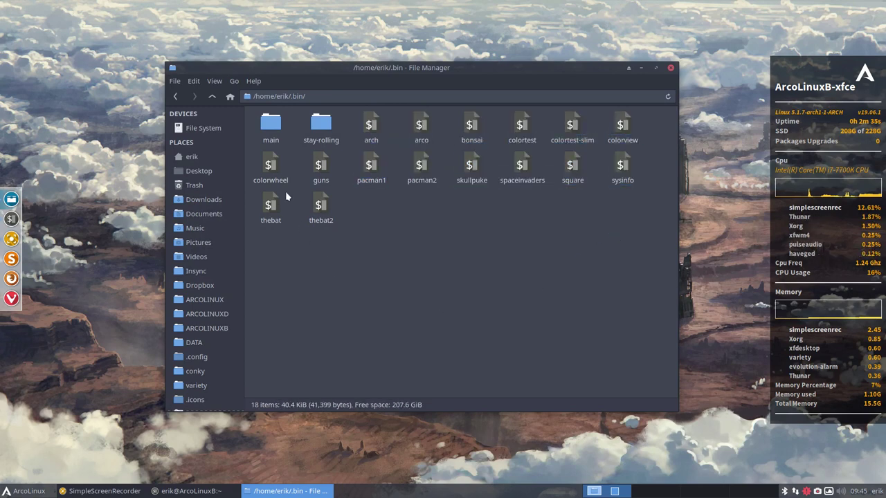
# Look into the main folder, then open stay-rolling and select 19.5-to-19.6
pyautogui.doubleClick(271, 123)
pyautogui.click(212, 97)
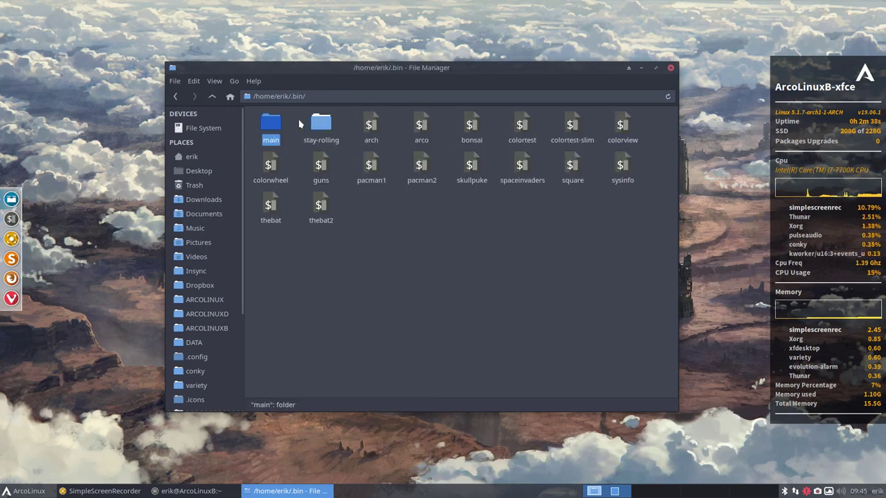
pyautogui.click(315, 125)
pyautogui.doubleClick(315, 124)
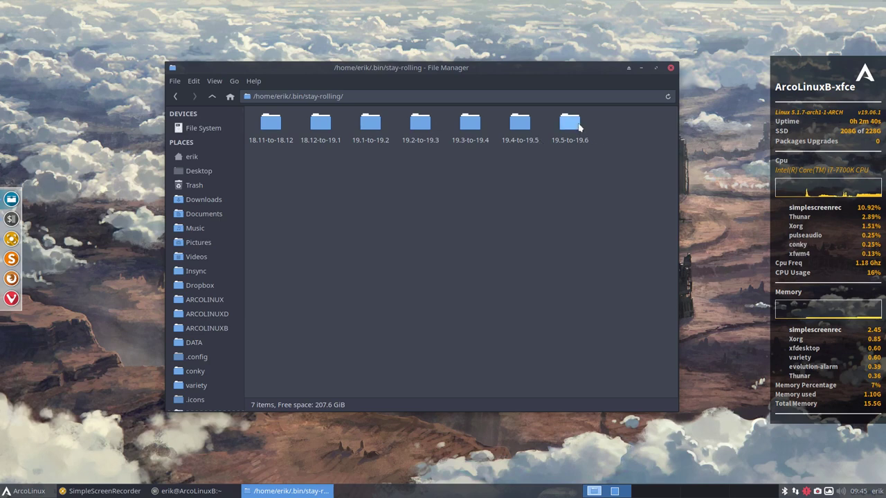
pyautogui.click(571, 127)
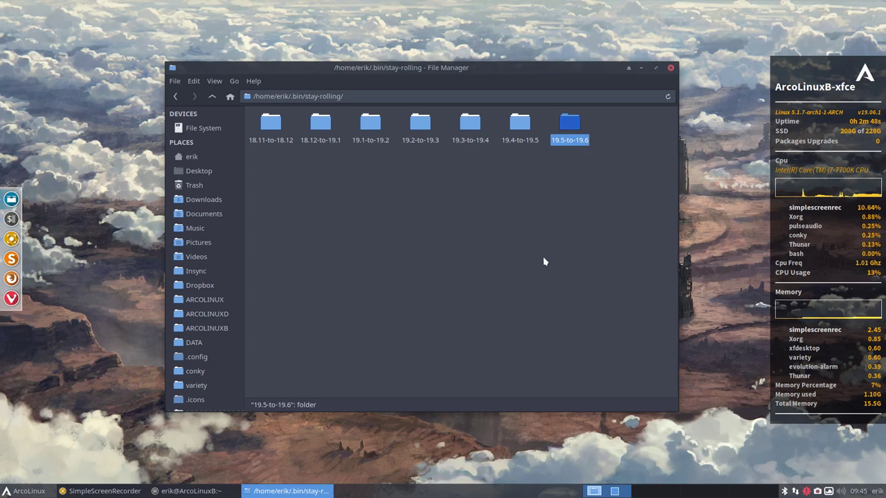
# Review Pamac's 539.1 MB update list, including arcolinux-bin-git 19.7-1, then close it
pyautogui.hotkey('ctrl', 'alt', 't')
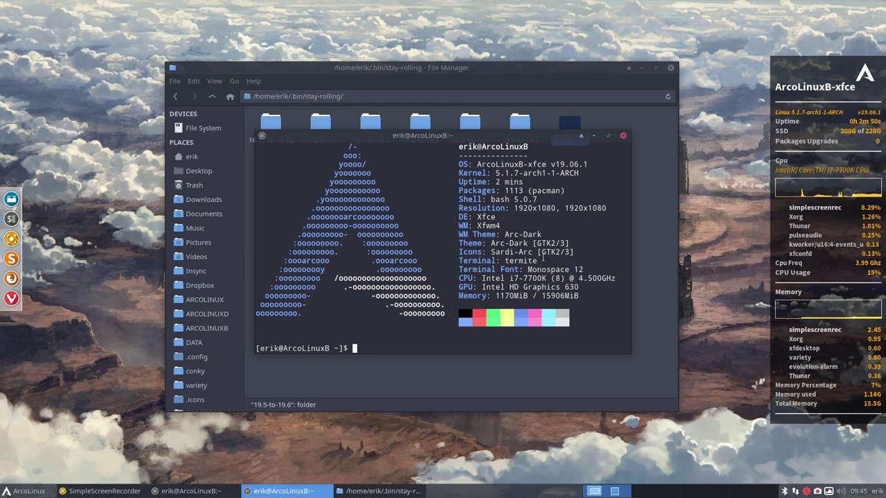
pyautogui.write('sud')
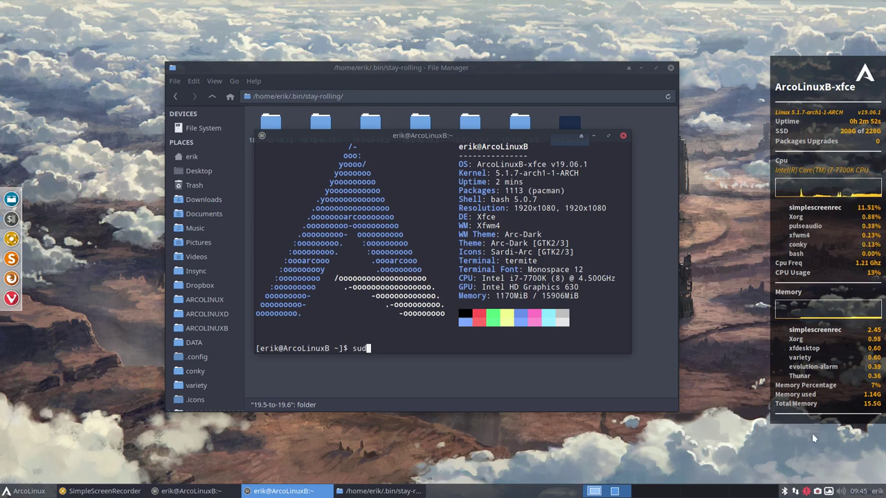
pyautogui.click(807, 492)
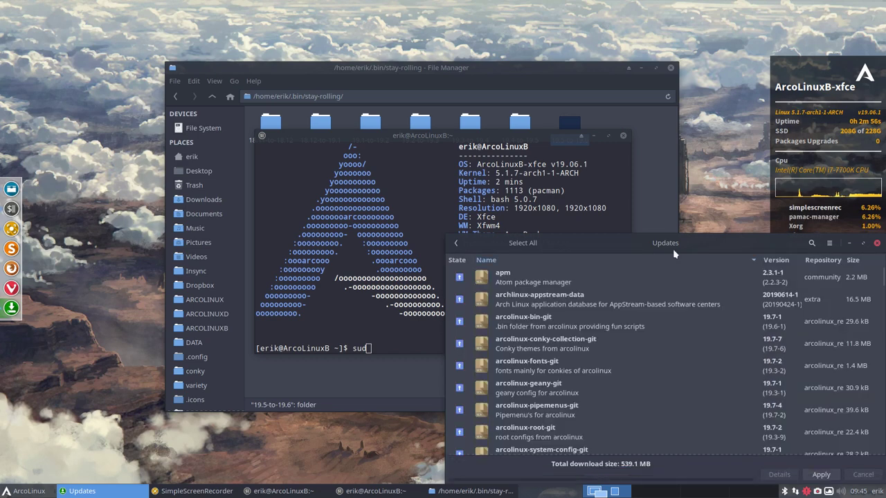
pyautogui.moveTo(664, 184)
pyautogui.mouseDown()
pyautogui.moveTo(542, 144)
pyautogui.moveTo(485, 99)
pyautogui.mouseUp()
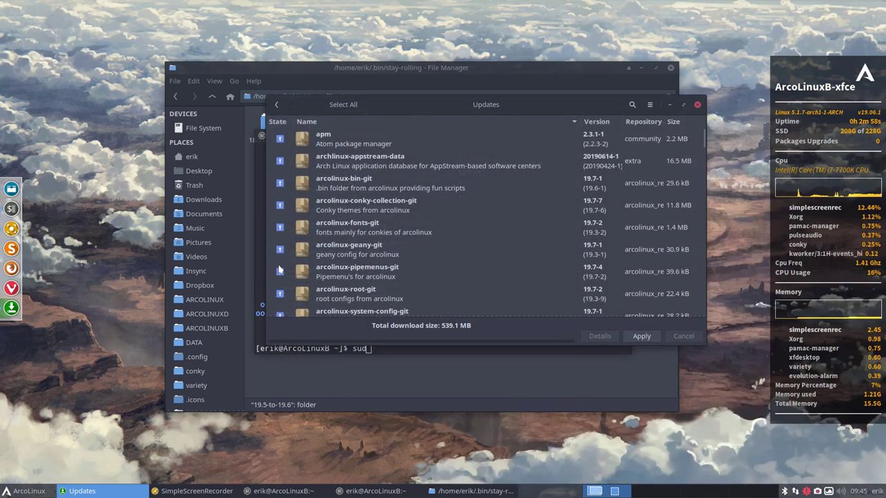
pyautogui.click(697, 104)
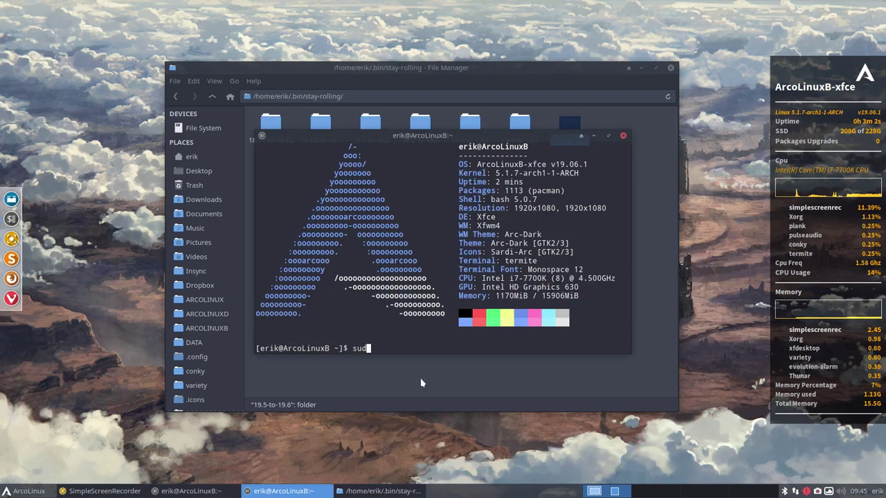
# Run sudo pacman -S arcolinux-bin-git, note it only reinstalls 19.6-1, and cancel
pyautogui.write('o pacma')
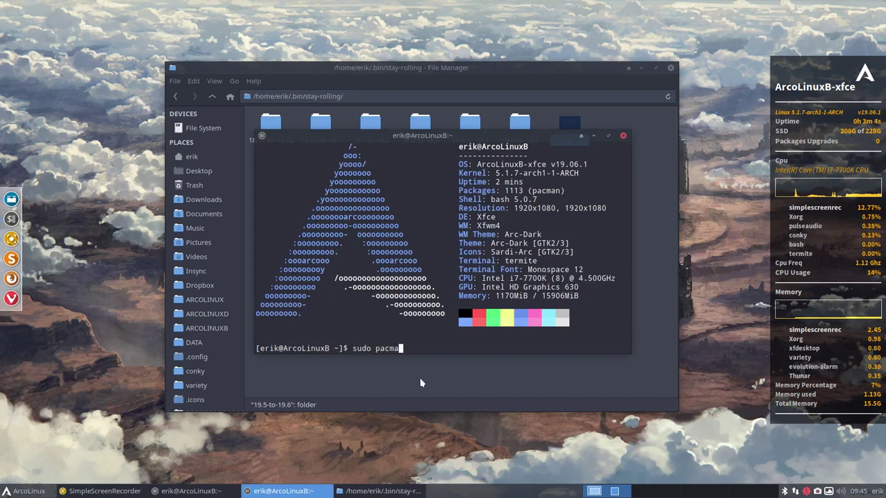
pyautogui.write('n -S a')
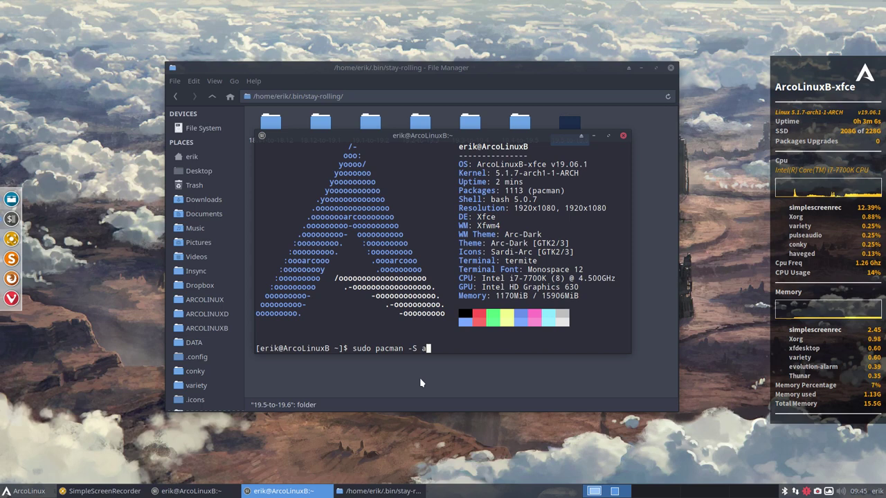
pyautogui.write('rcolinux-')
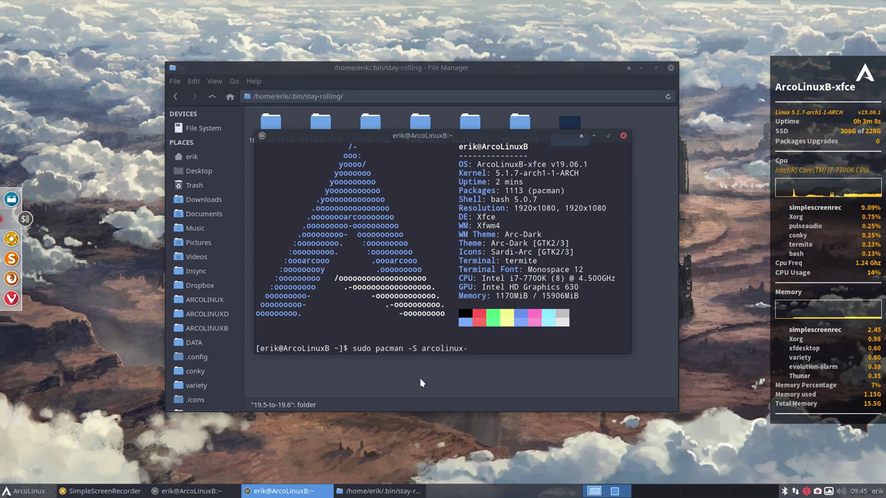
pyautogui.write('bin-git')
pyautogui.press('Return')
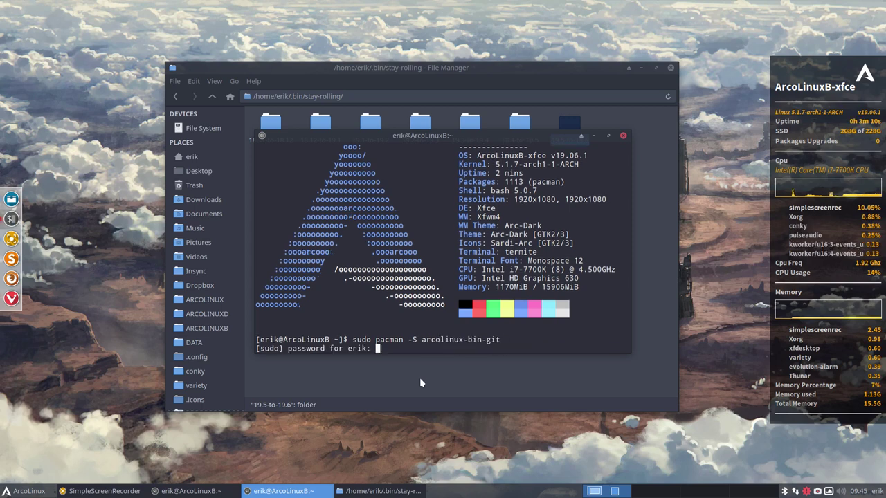
pyautogui.press('Return')
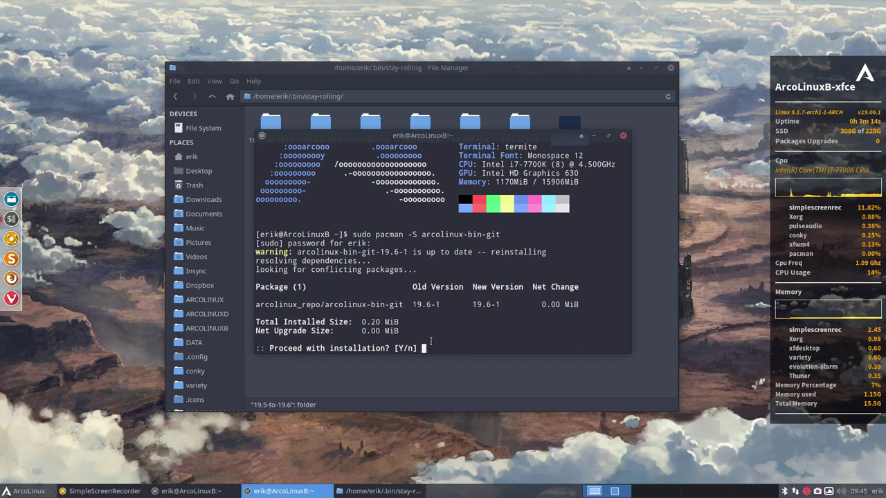
pyautogui.moveTo(418, 300); pyautogui.dragTo(496, 304)
pyautogui.click(493, 319)
pyautogui.hotkey('ctrl', 'c')
# Start the system update, spot arcolinux-bin-git 19.7 in the list, and abort it
pyautogui.write('upda')
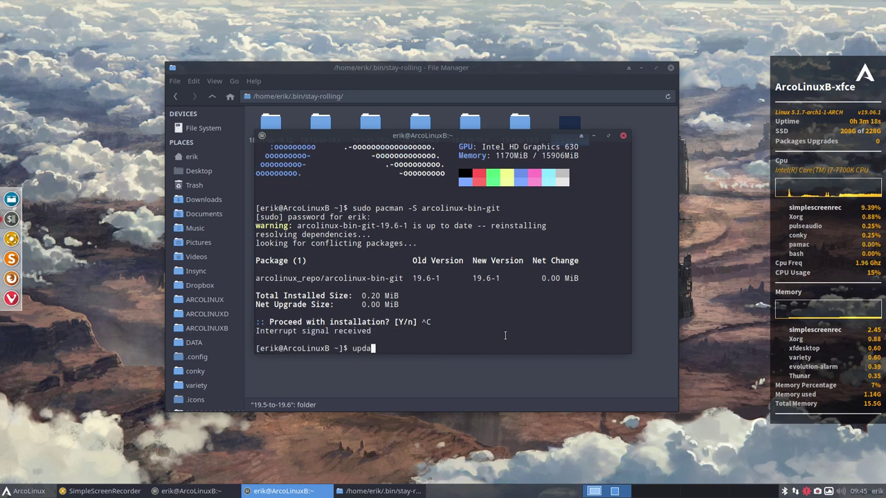
pyautogui.write('te')
pyautogui.press('Return')
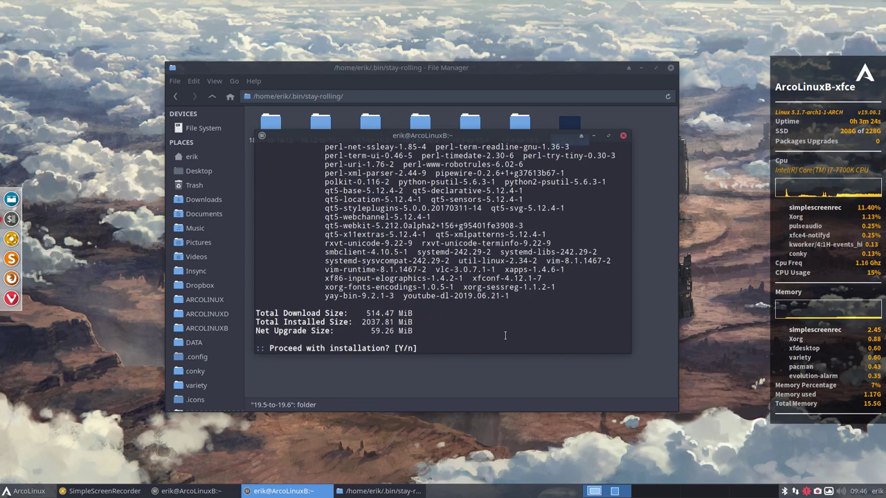
pyautogui.scroll(5, 503, 327)
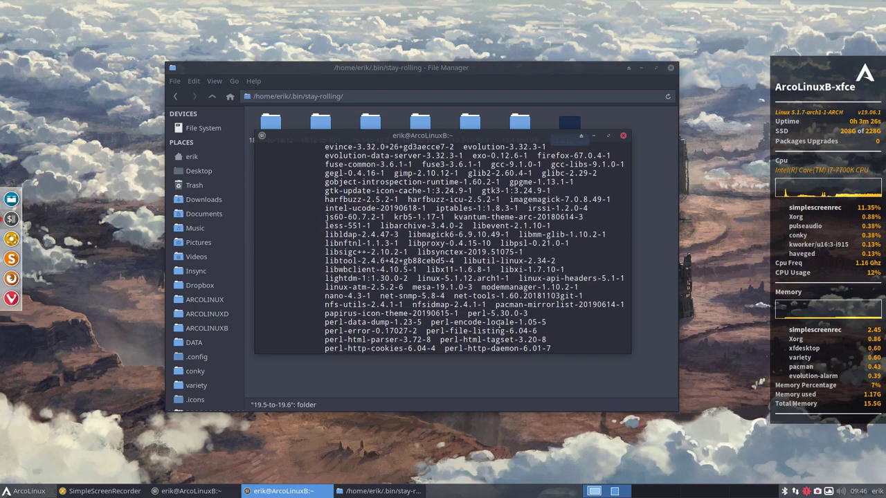
pyautogui.scroll(7, 485, 324)
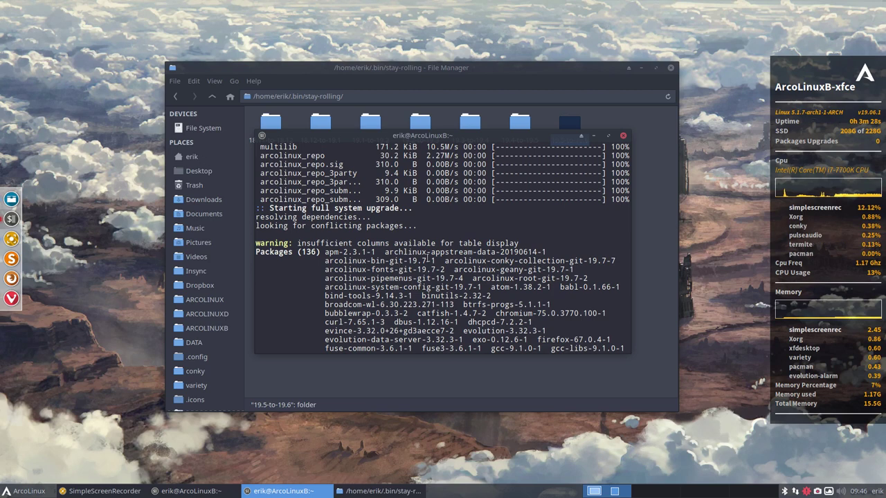
pyautogui.moveTo(423, 261)
pyautogui.mouseDown()
pyautogui.moveTo(421, 270)
pyautogui.moveTo(431, 261)
pyautogui.mouseUp()
pyautogui.click(422, 260)
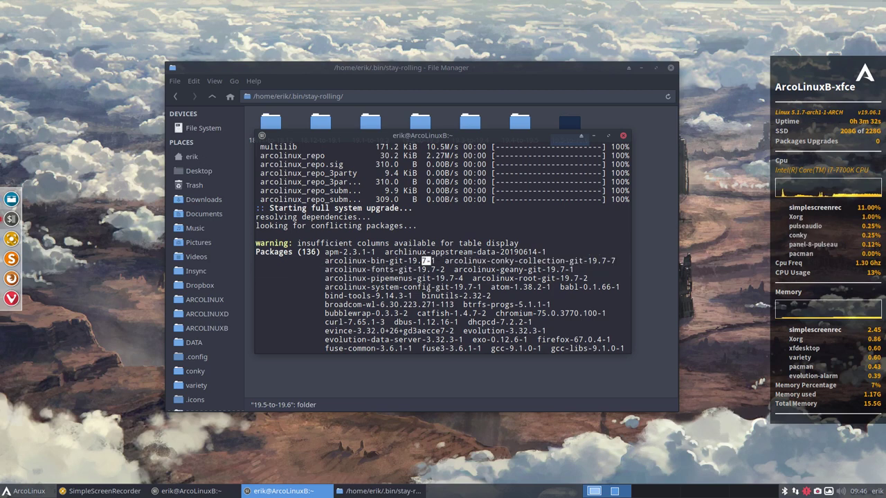
pyautogui.hotkey('ctrl', 'c')
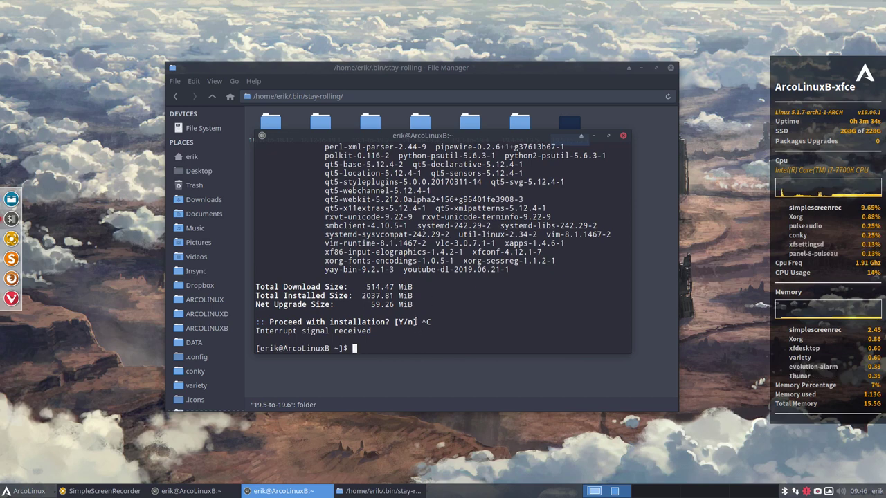
# Rerun sudo pacman -S arcolinux-bin-git and confirm installing version 19.7-1
pyautogui.press('Up')
pyautogui.press('Up')
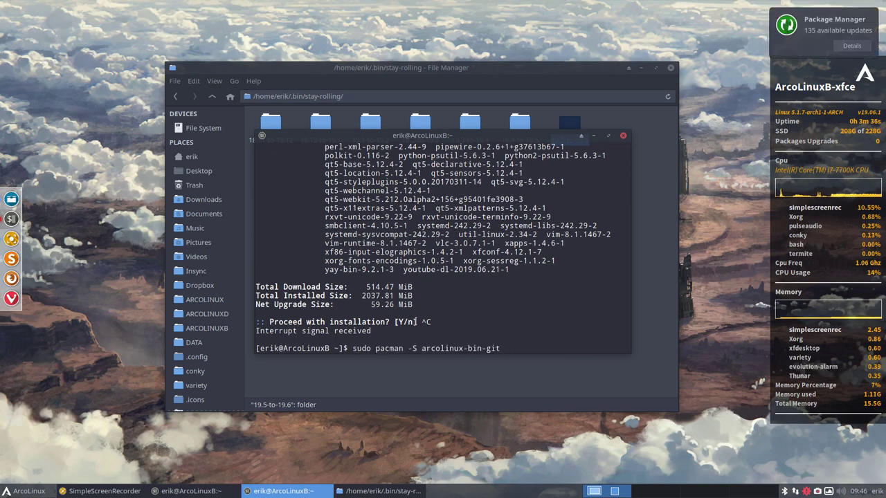
pyautogui.press('Return')
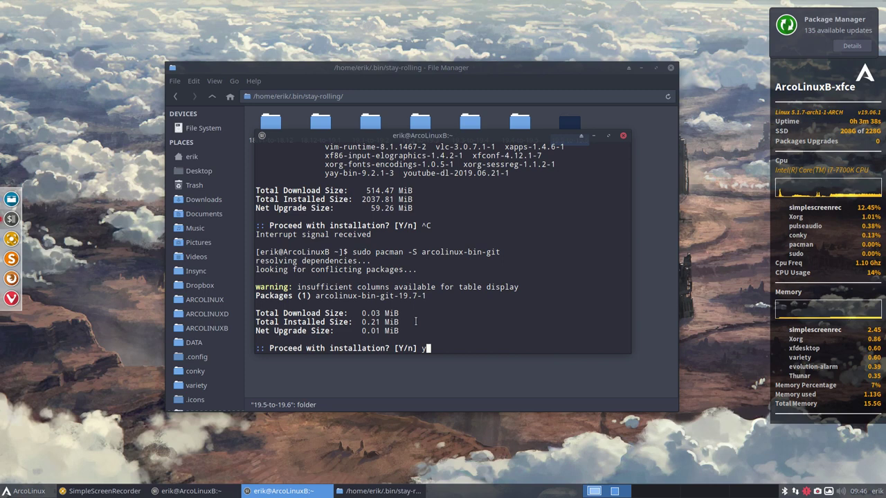
pyautogui.write('y')
pyautogui.press('Return')
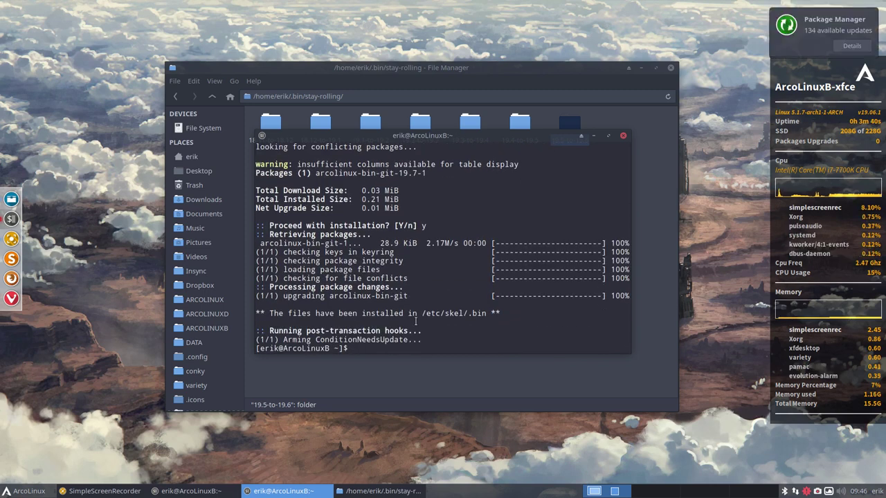
# List the shell aliases and inspect the skel alias's cp -rf command
pyautogui.moveTo(401, 174); pyautogui.dragTo(427, 174)
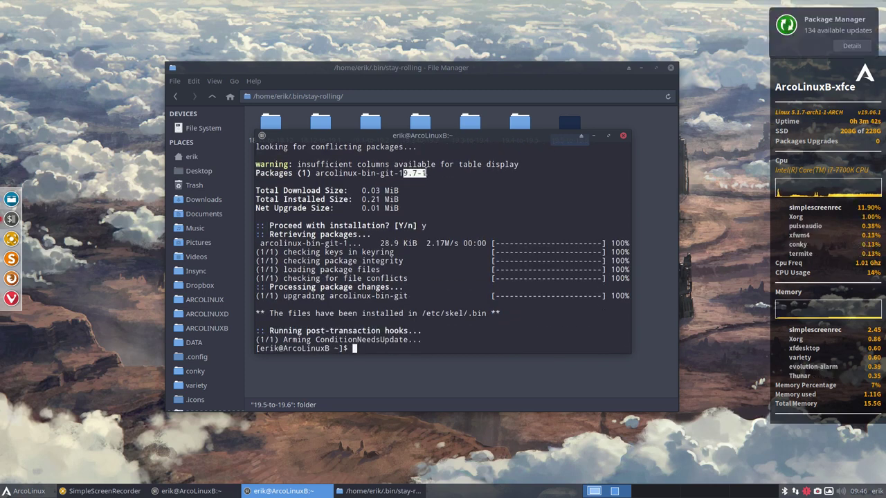
pyautogui.moveTo(496, 139); pyautogui.dragTo(531, 306)
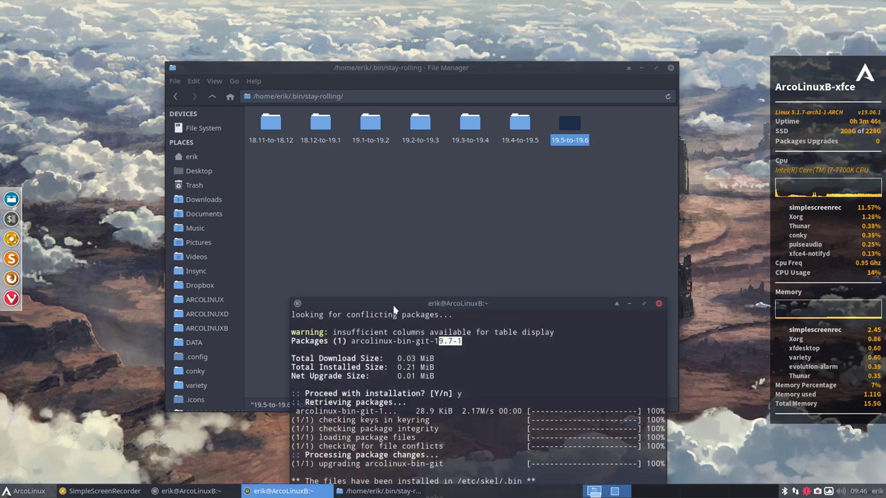
pyautogui.moveTo(393, 309); pyautogui.dragTo(186, 235)
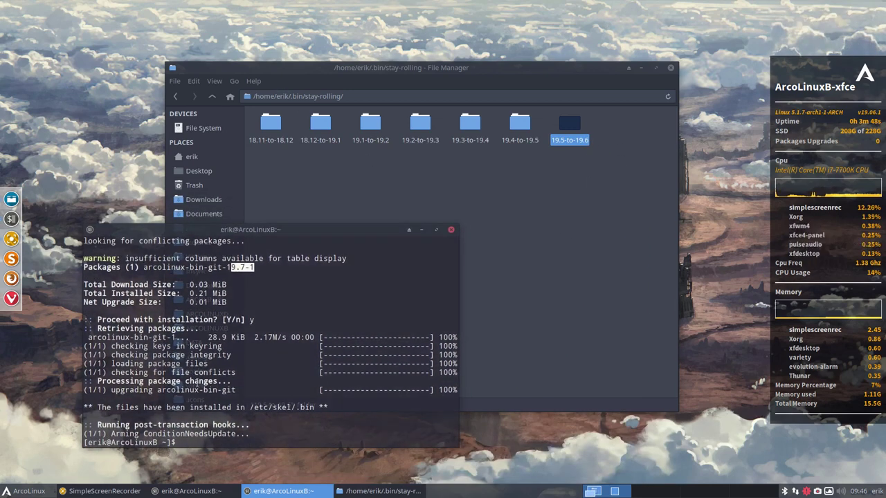
pyautogui.write('alias')
pyautogui.press('Return')
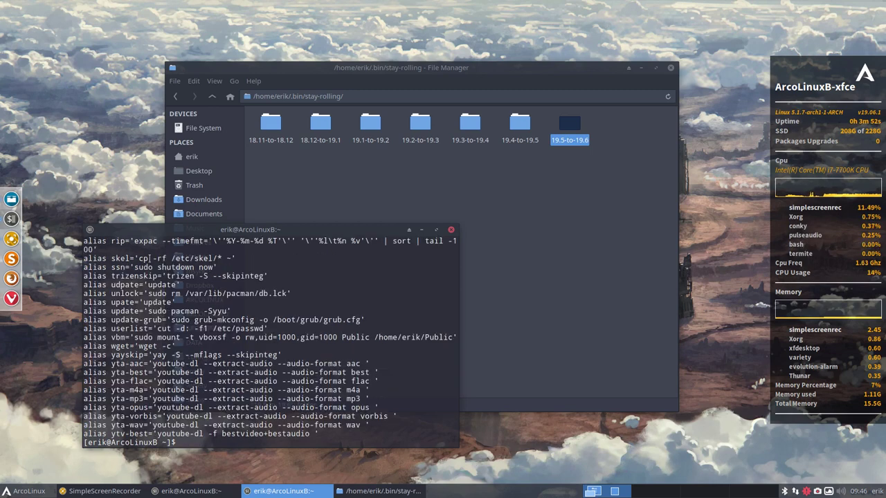
pyautogui.moveTo(140, 258); pyautogui.dragTo(236, 258)
pyautogui.click(225, 257)
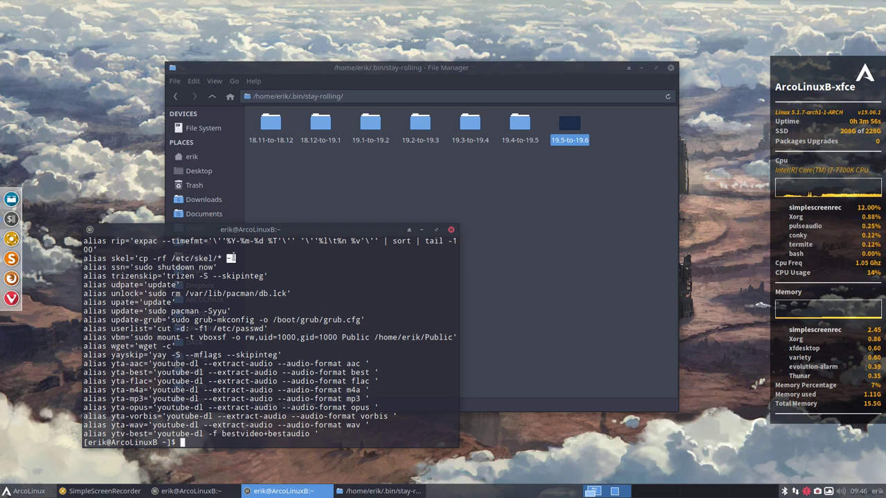
# Run skel to copy /etc/skel into the home folder, then close the terminal
pyautogui.write('skel')
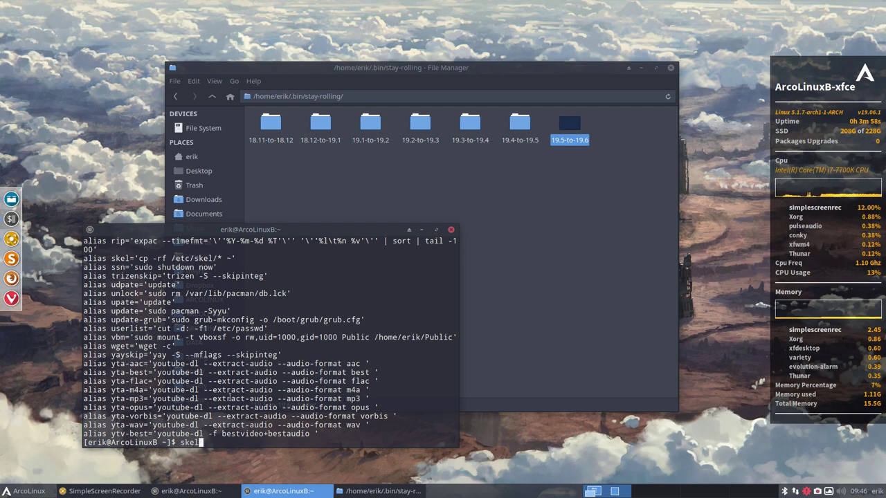
pyautogui.press('Return')
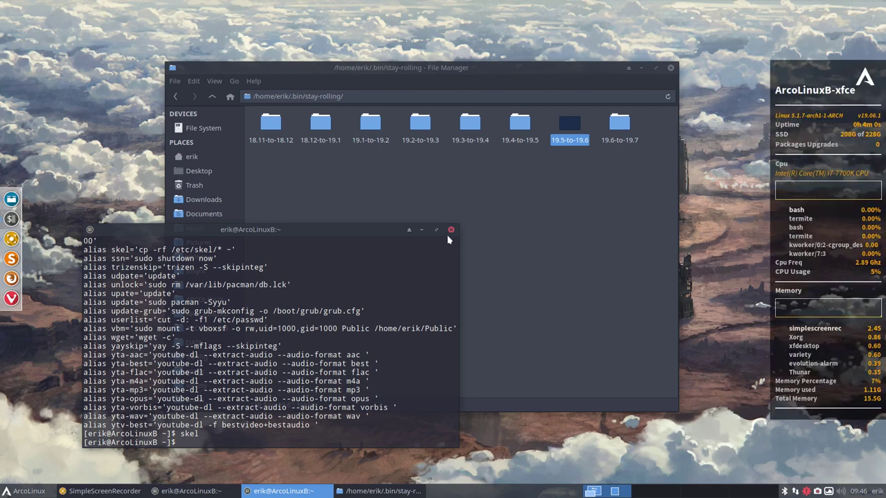
pyautogui.click(451, 229)
# Open stay-rolling-v1.sh from the 19.6-to-19.7 folder in Atom
pyautogui.click(617, 186)
pyautogui.doubleClick(619, 128)
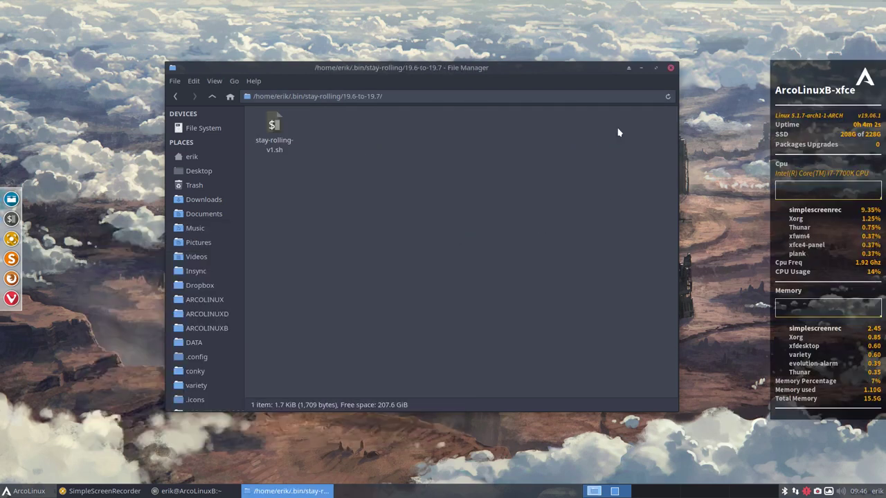
pyautogui.click(274, 128)
pyautogui.rightClick(274, 130)
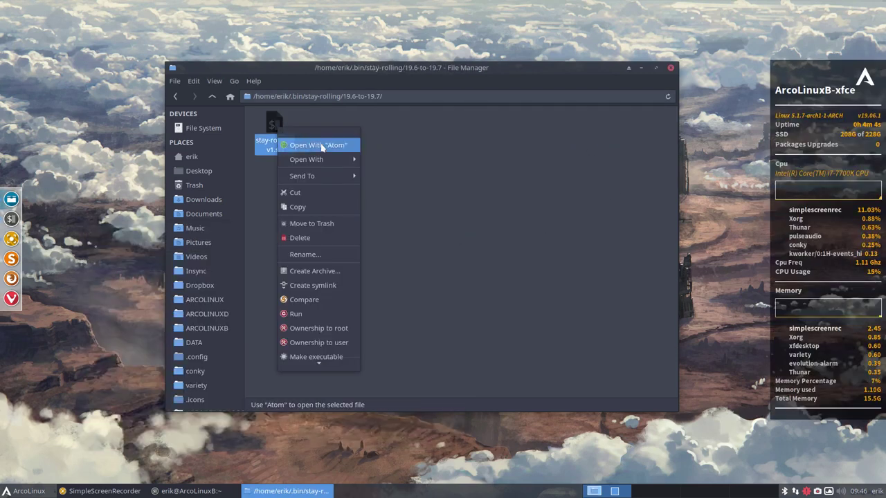
pyautogui.click(302, 145)
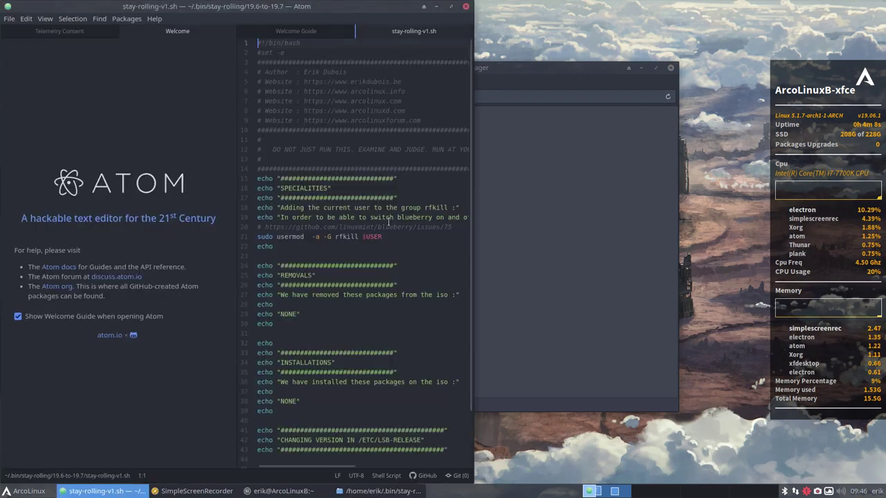
# Dismiss Atom's Welcome, telemetry consent and Welcome Guide tabs, and maximise the editor
pyautogui.click(38, 313)
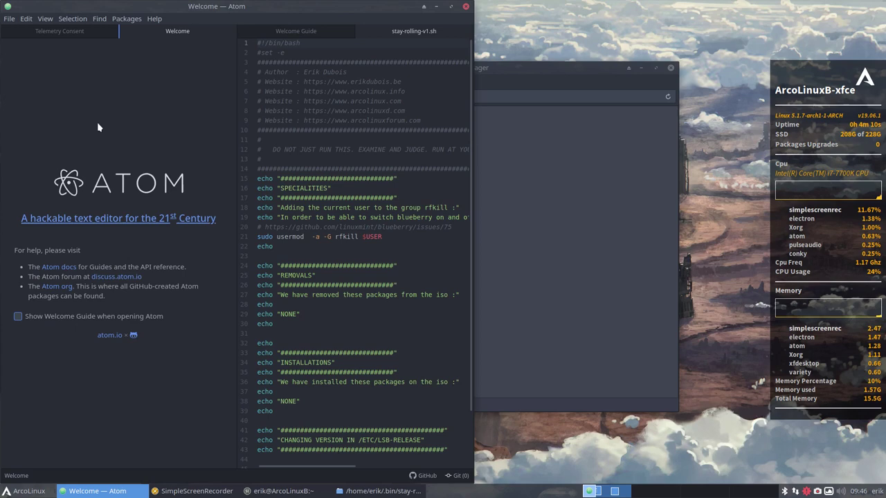
pyautogui.click(229, 32)
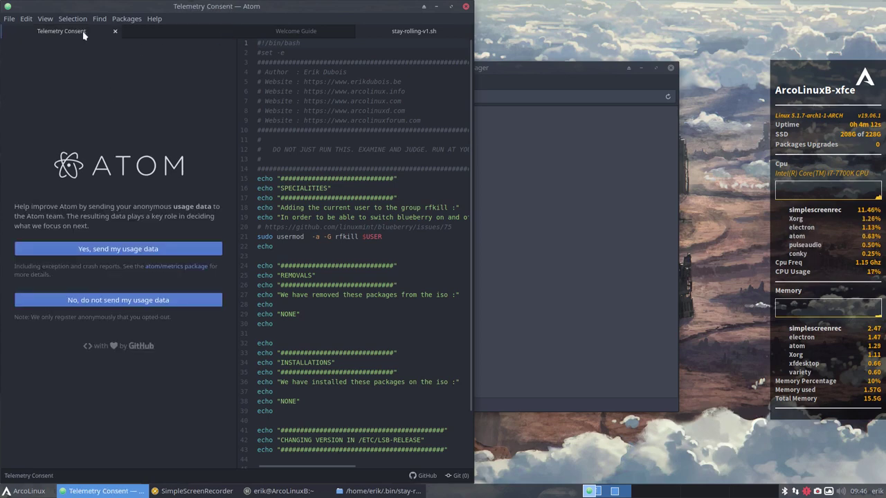
pyautogui.click(122, 250)
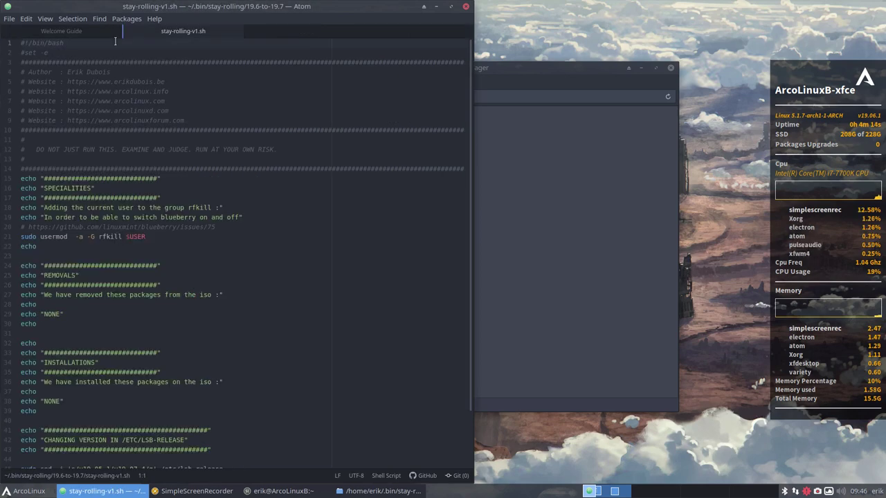
pyautogui.click(109, 32)
pyautogui.click(115, 31)
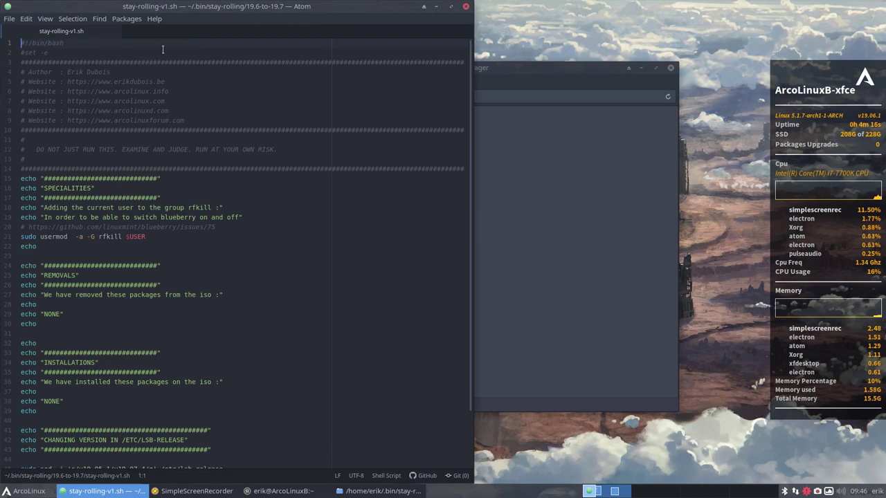
pyautogui.moveTo(232, 11); pyautogui.dragTo(477, 3)
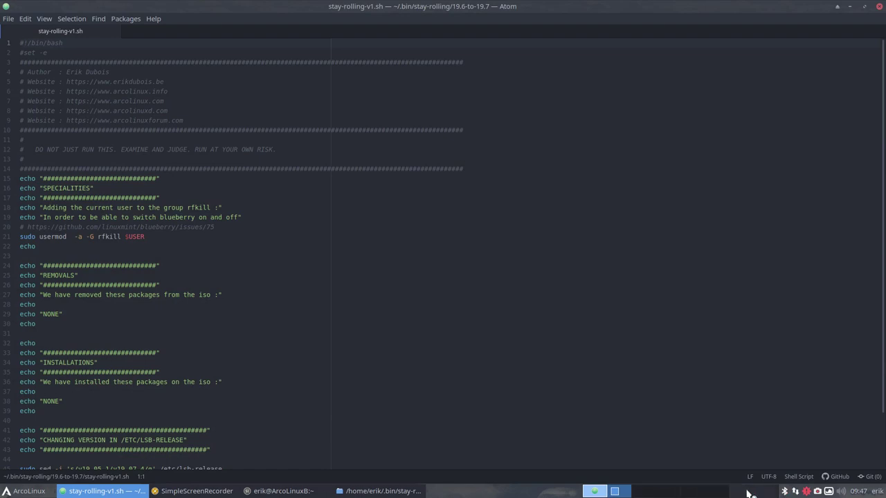
pyautogui.click(807, 490)
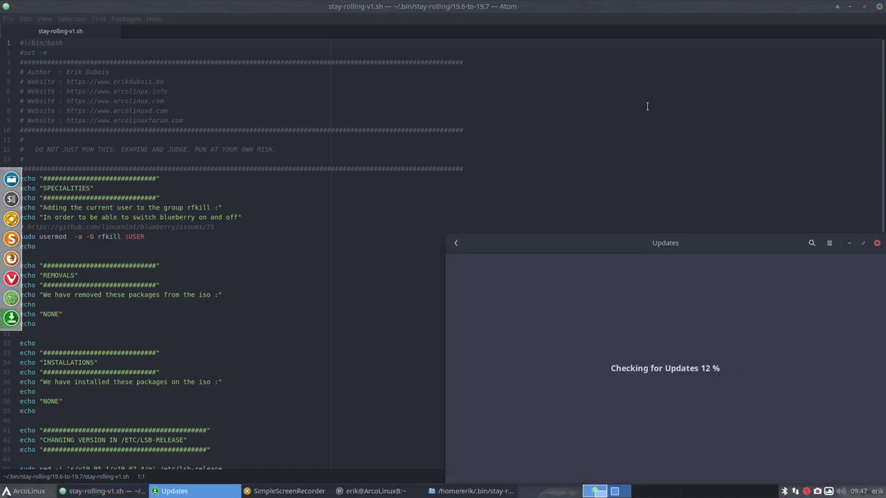
pyautogui.moveTo(687, 240); pyautogui.dragTo(497, 149)
pyautogui.click(624, 146)
pyautogui.write('blue')
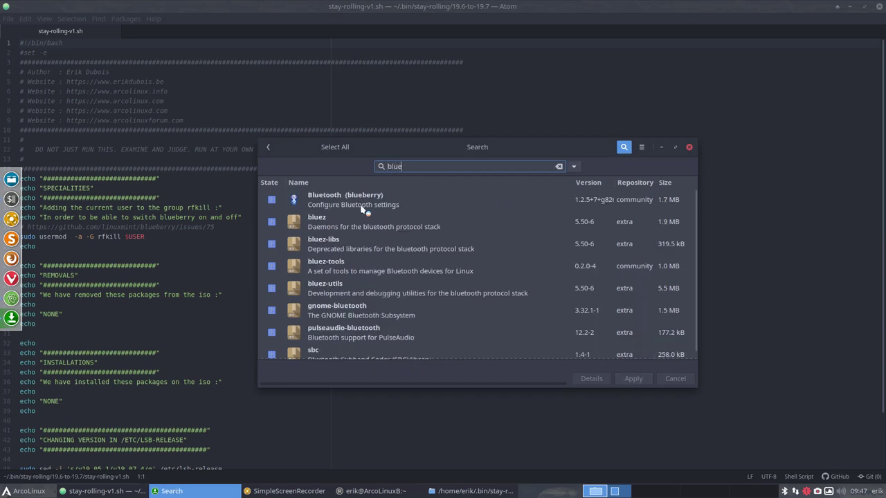
pyautogui.click(348, 206)
pyautogui.scroll(-1, 346, 320)
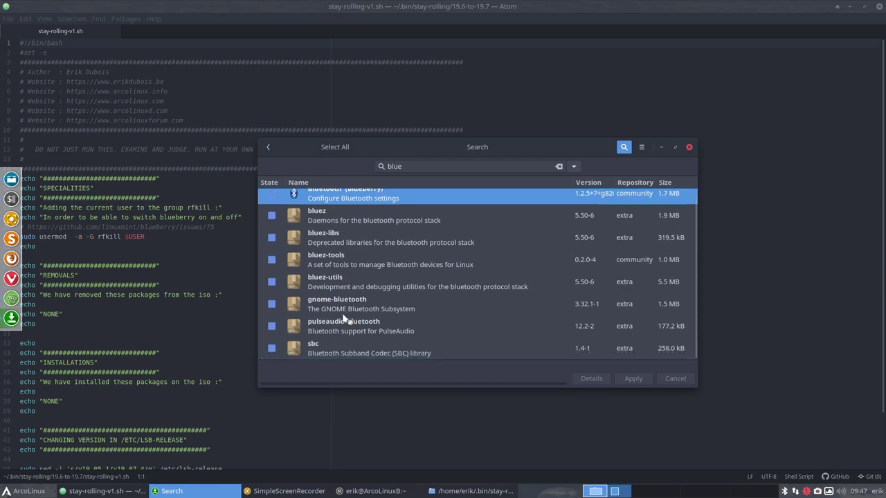
pyautogui.scroll(1, 344, 320)
pyautogui.doubleClick(354, 207)
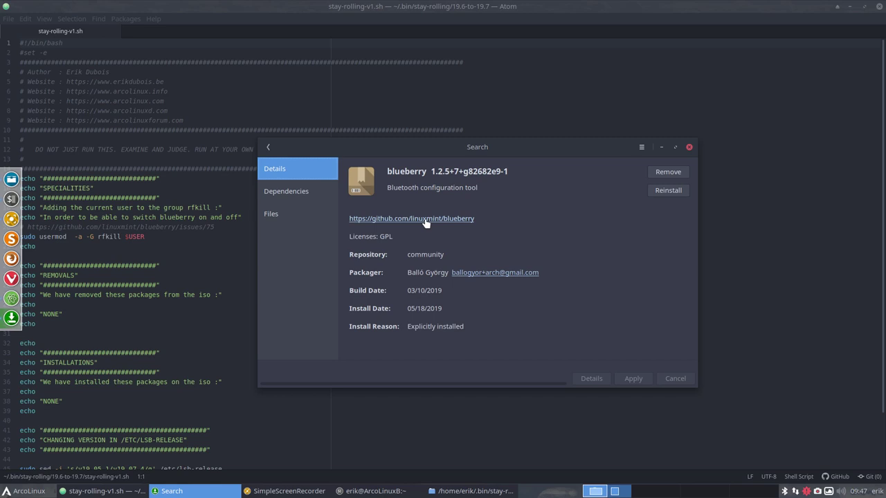
pyautogui.click(689, 147)
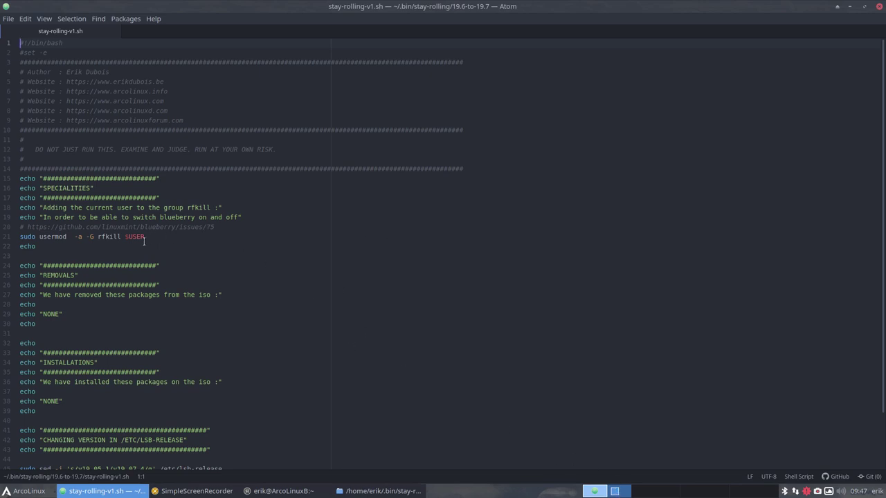
# Highlight line 21's usermod rfkill command and its $USER variable, then close Atom
pyautogui.moveTo(143, 236); pyautogui.dragTo(20, 236)
pyautogui.click(48, 238)
pyautogui.moveTo(125, 236)
pyautogui.mouseDown()
pyautogui.moveTo(145, 236)
pyautogui.moveTo(122, 236)
pyautogui.mouseUp()
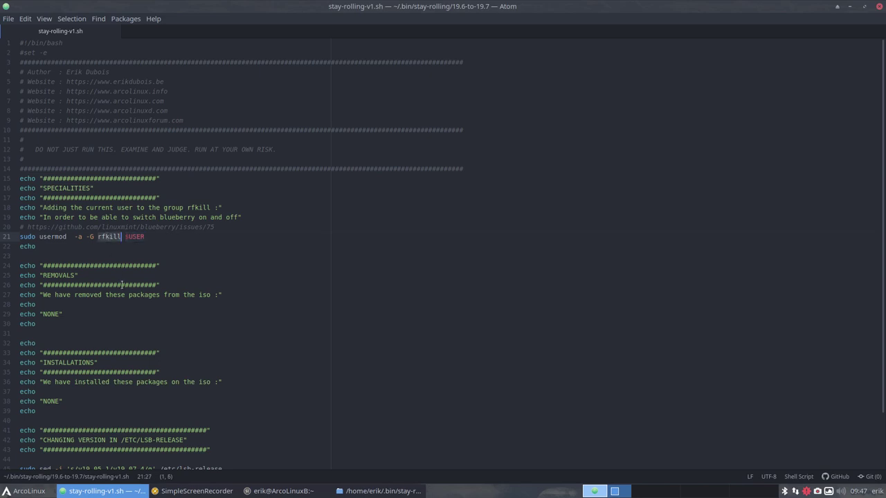
pyautogui.click(879, 7)
# Run ./stay-rolling-v1.sh with sudo from a terminal in 19.6-to-19.7, then close it
pyautogui.rightClick(348, 172)
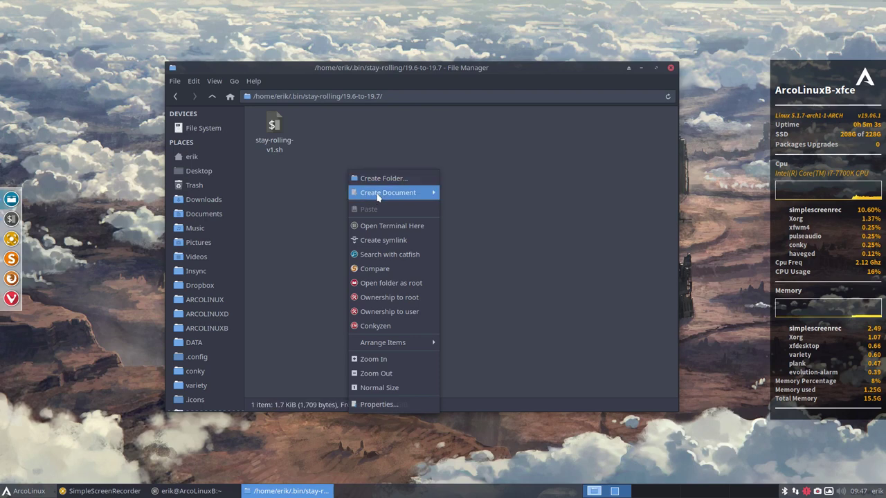
pyautogui.click(404, 225)
pyautogui.write('./')
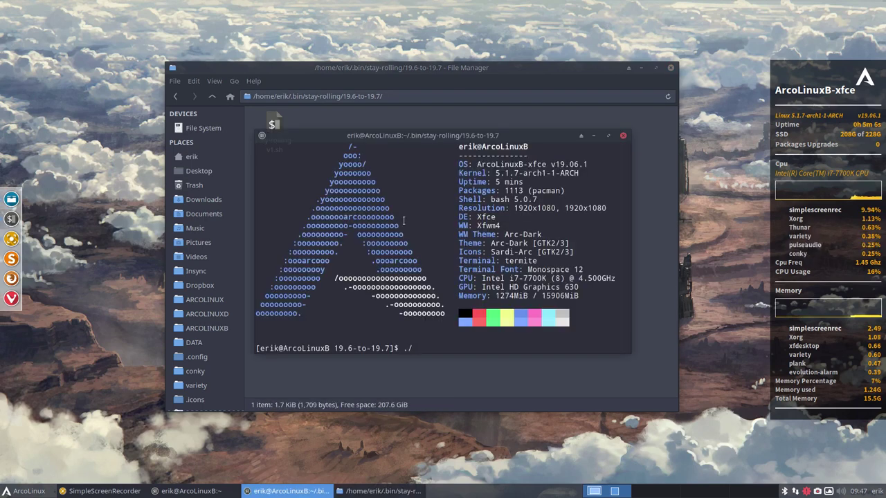
pyautogui.write('st')
pyautogui.press('Tab')
pyautogui.press('Return')
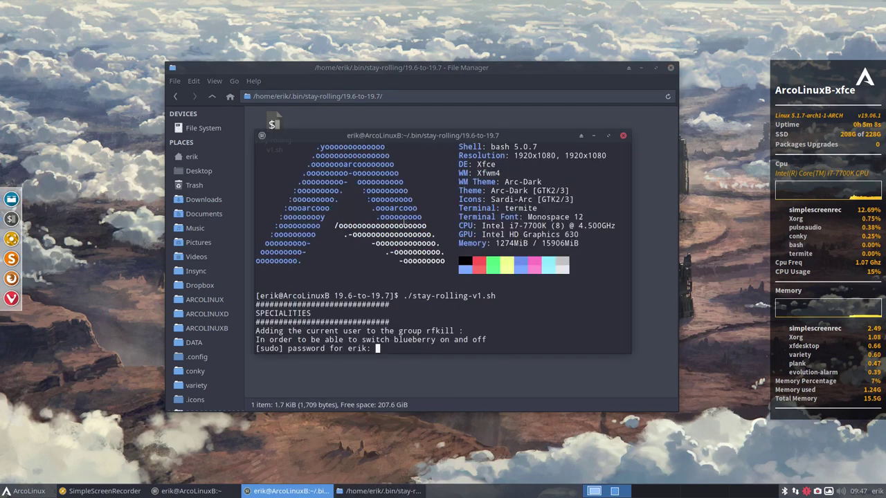
pyautogui.press('Return')
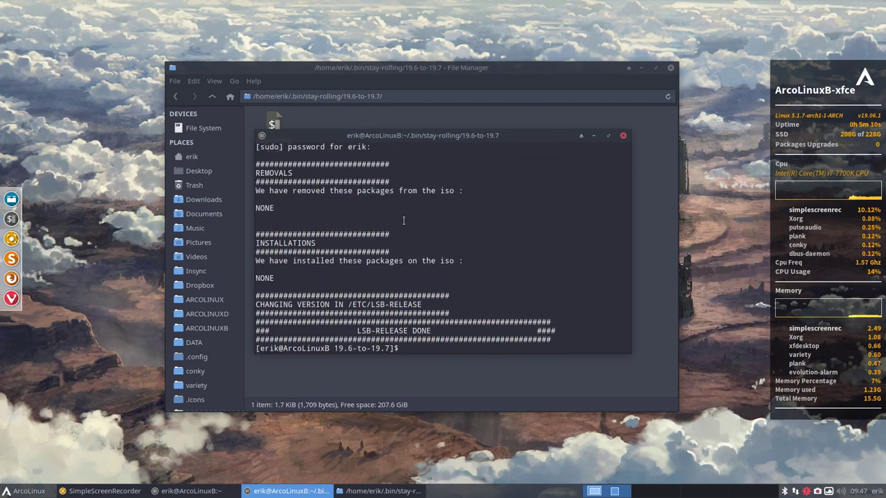
pyautogui.click(623, 136)
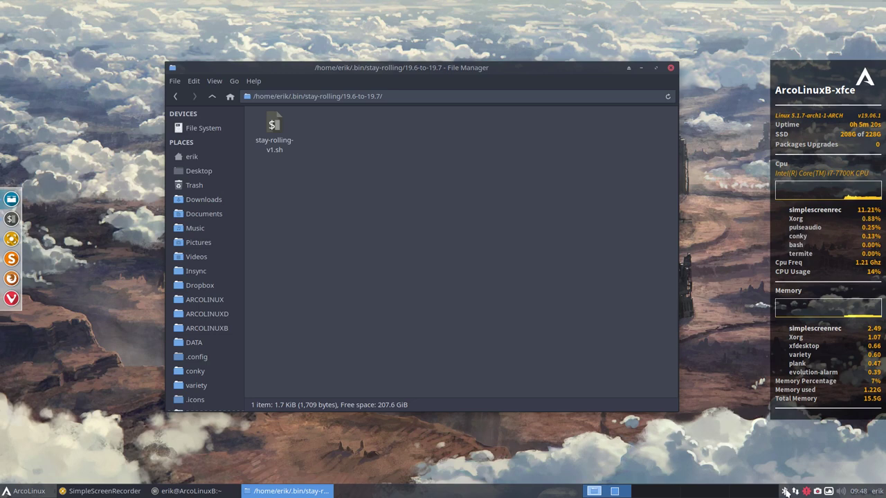
# Check Blueberry, close the file manager and terminal, then relaunch Blueberry
pyautogui.click(784, 490)
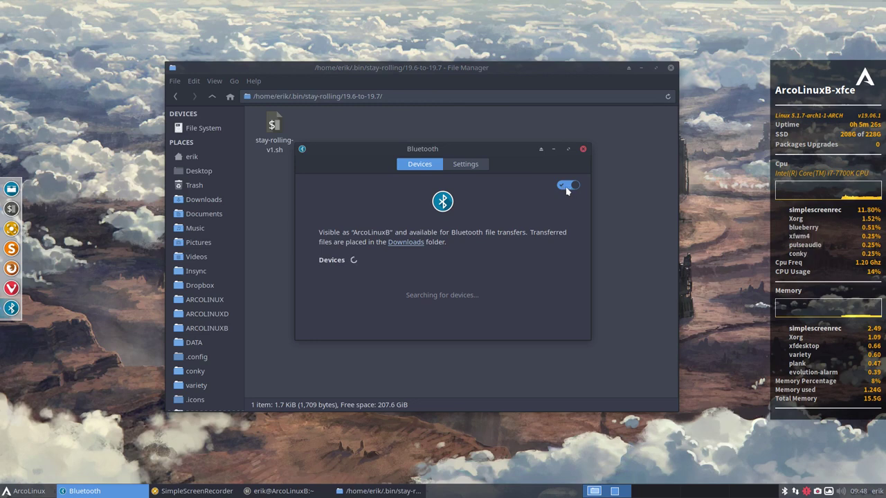
pyautogui.click(584, 150)
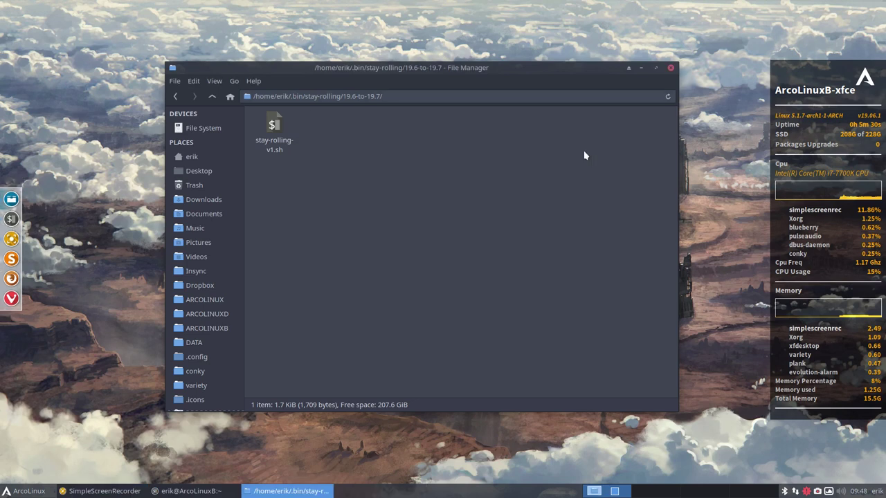
pyautogui.click(670, 69)
pyautogui.click(628, 135)
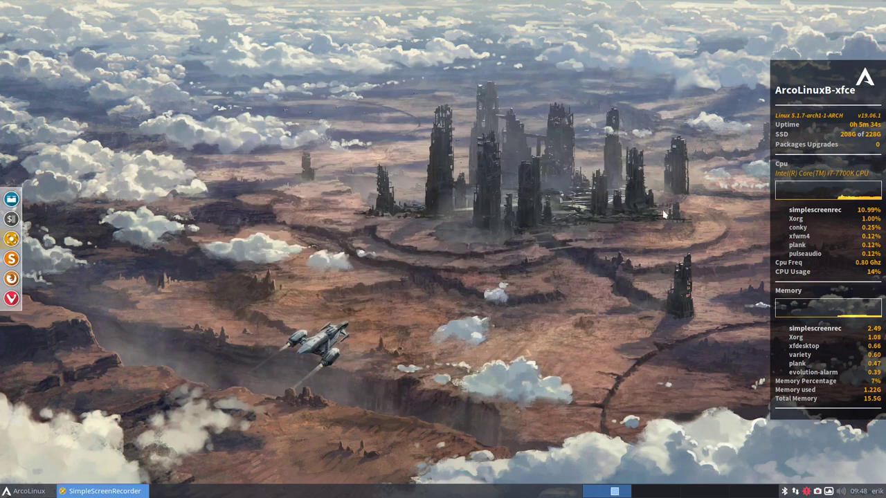
pyautogui.click(785, 492)
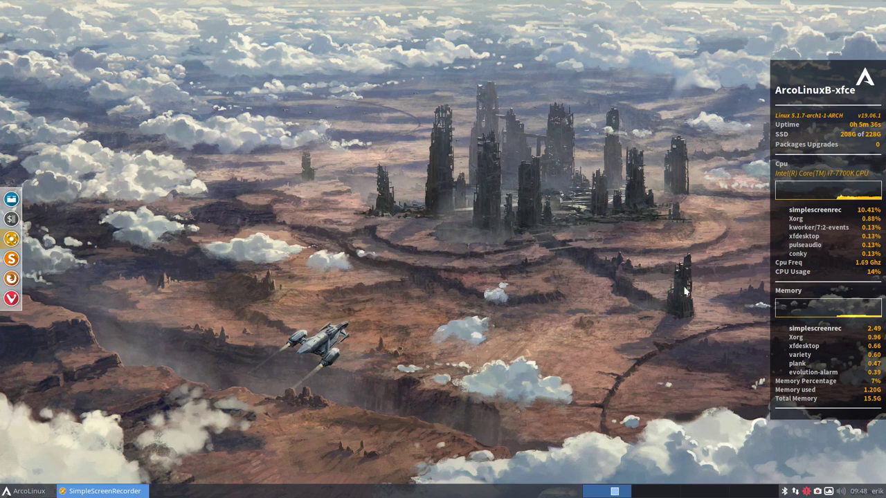